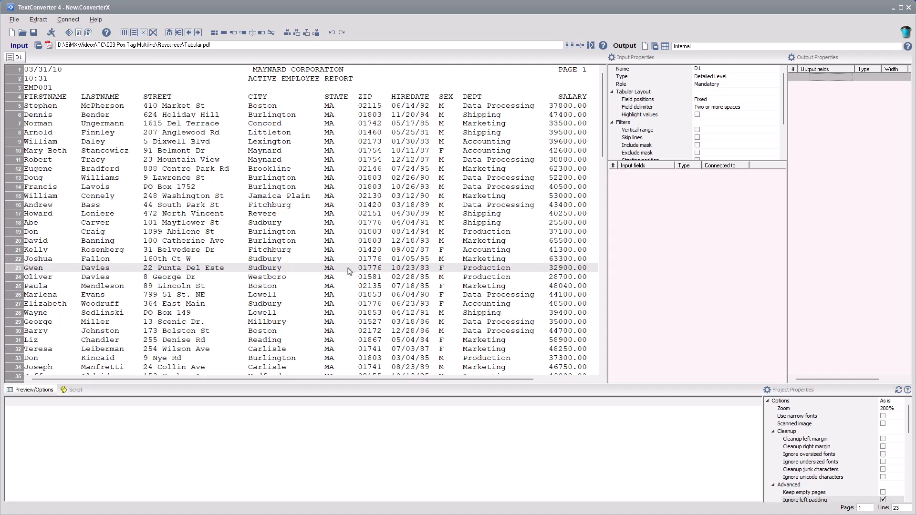
- Create tabular fields P1–P10 from the first employee row, checking the HIREDATE and SALARY fields
right_click(197, 108)
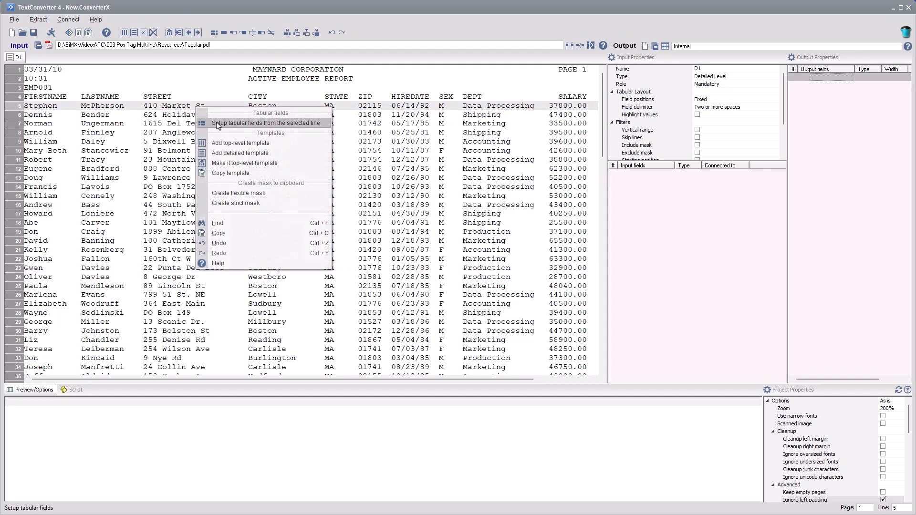
left_click(218, 123)
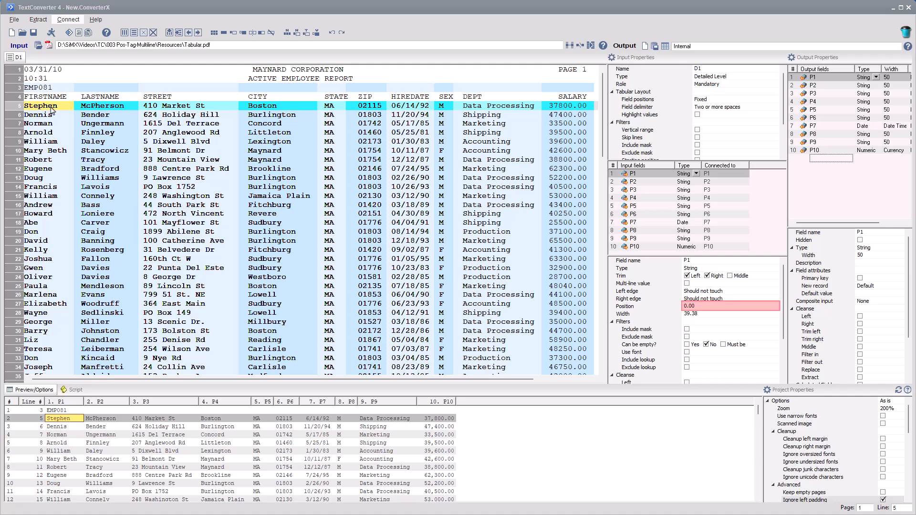
left_click(407, 109)
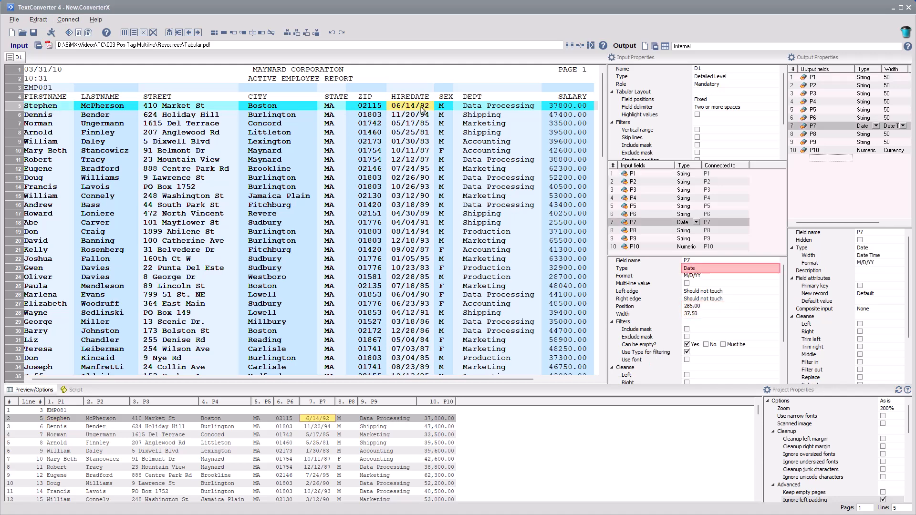
left_click(559, 107)
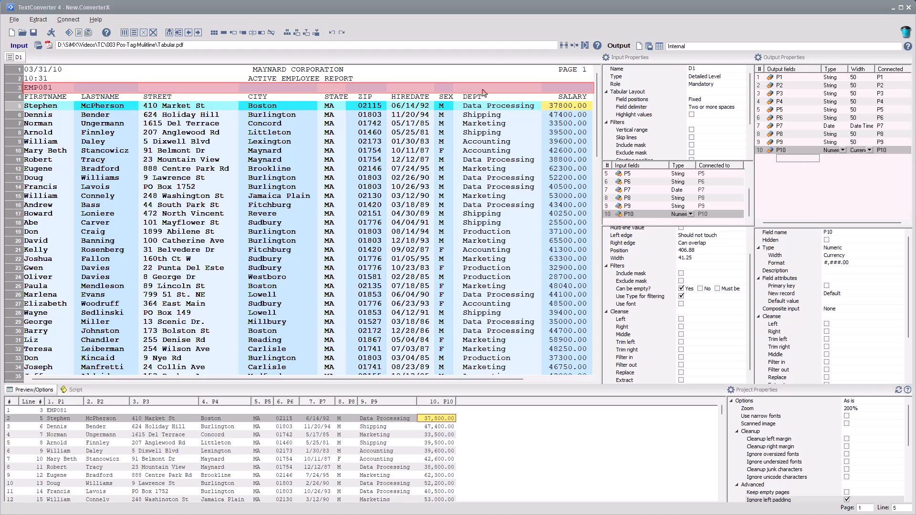
- Set 'Can be empty?' to No on last-name field P2 so the EMP081 line is excluded
left_click(118, 108)
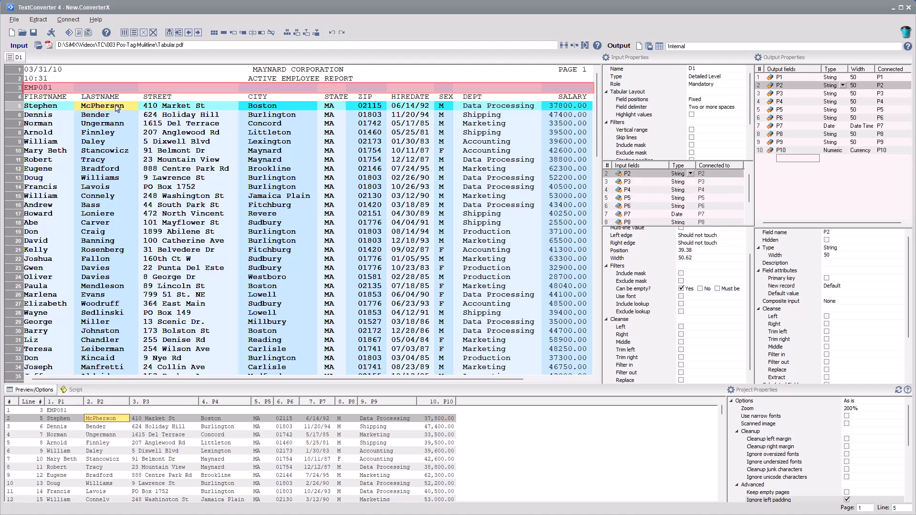
left_click(699, 289)
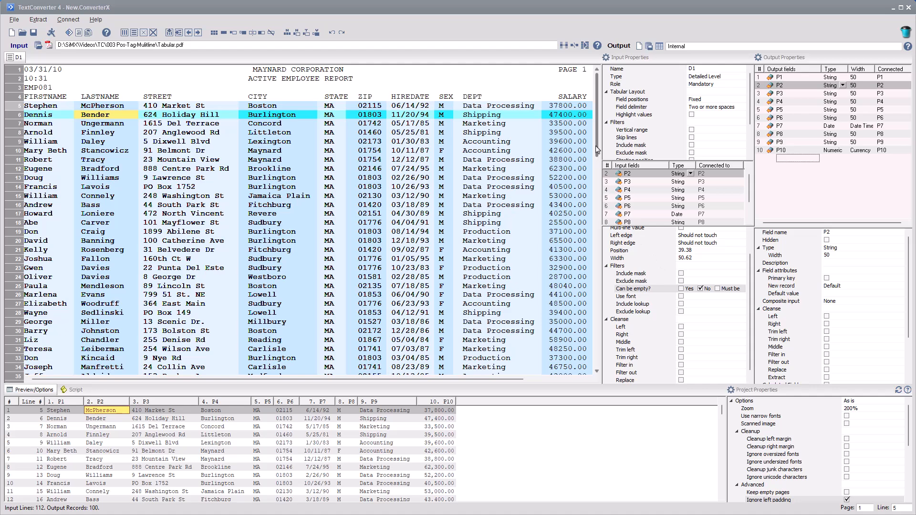
left_click_drag(595, 145, 594, 375)
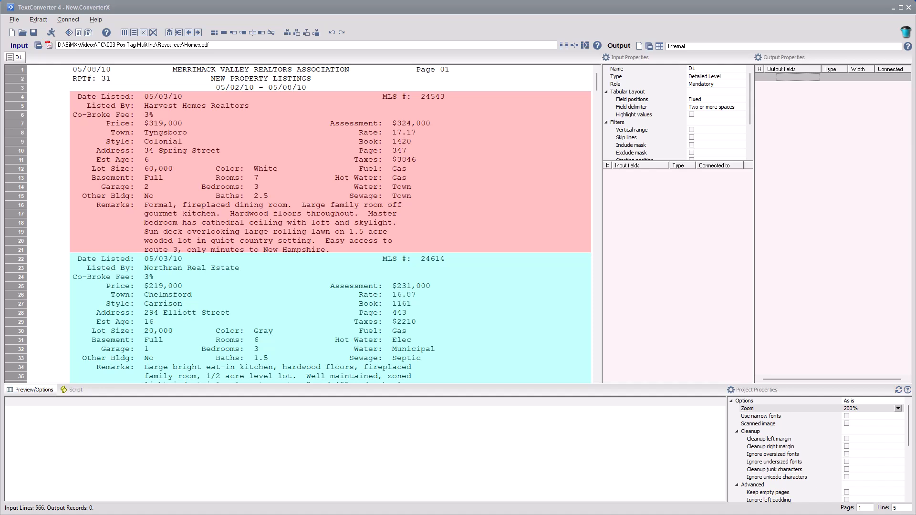
- Create tabular fields from listing lines 4 through 15, Date Listed down to Other Bldg
left_click(17, 97)
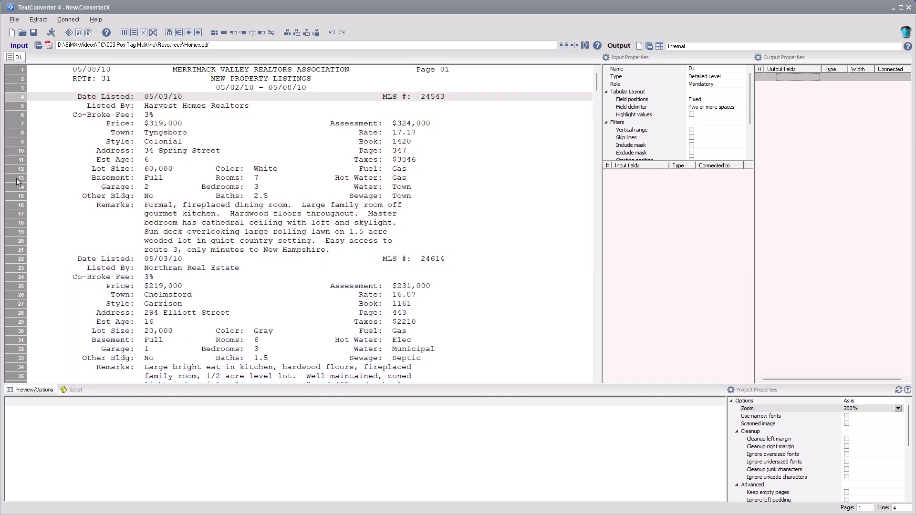
left_click(14, 195, "shift")
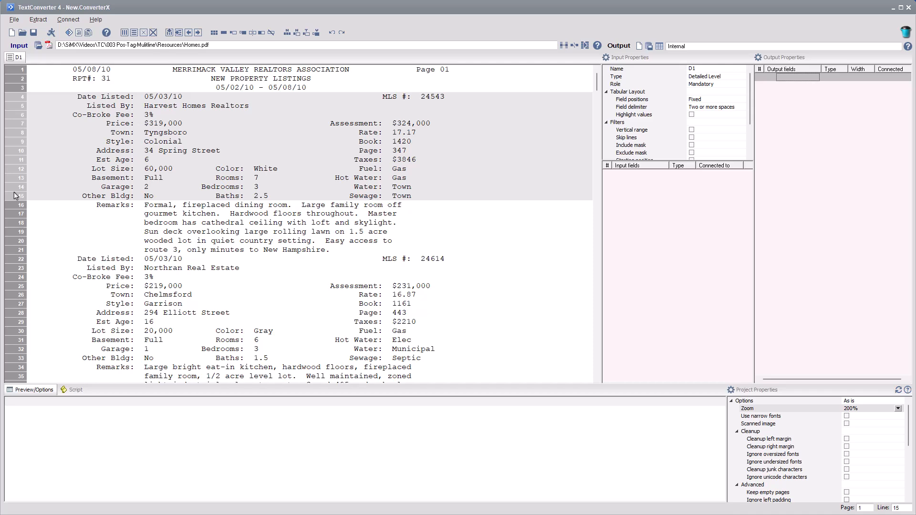
right_click(14, 196)
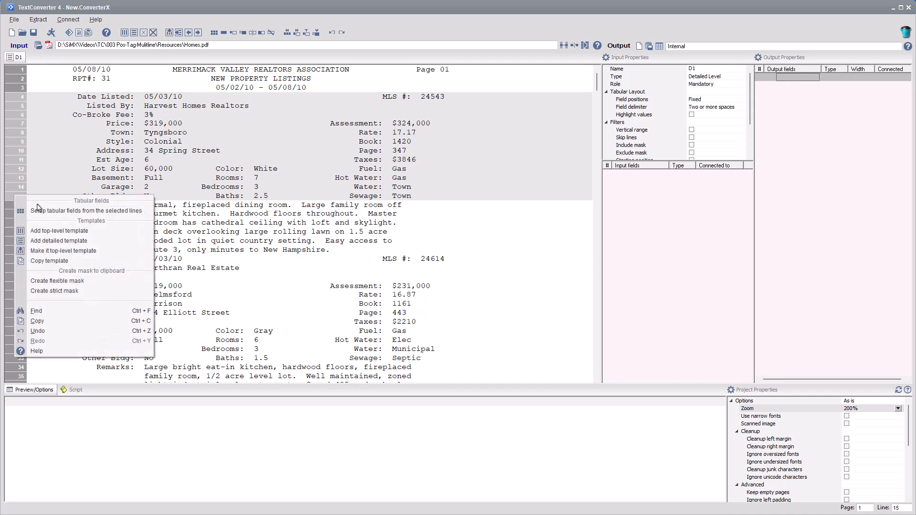
left_click(52, 211)
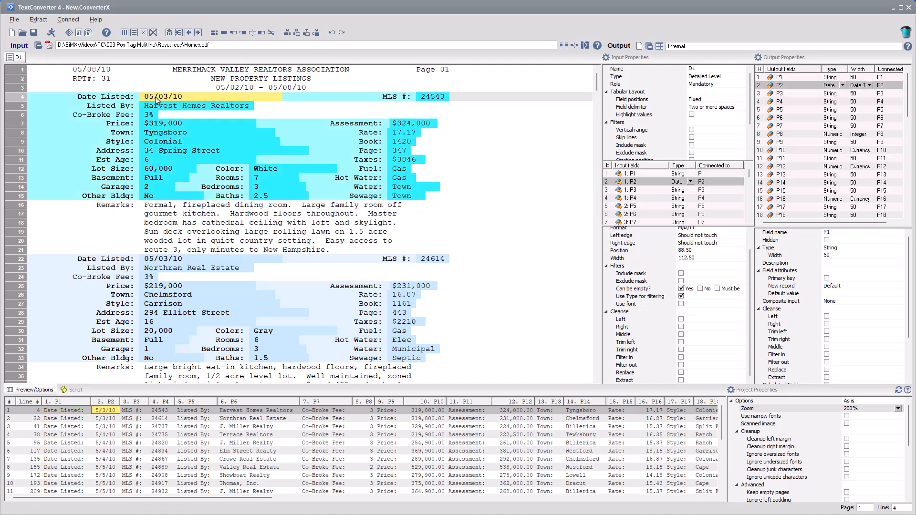
- Check the Listed By, Style, Assessment and Price (319,000.00) fields' types
left_click(159, 106)
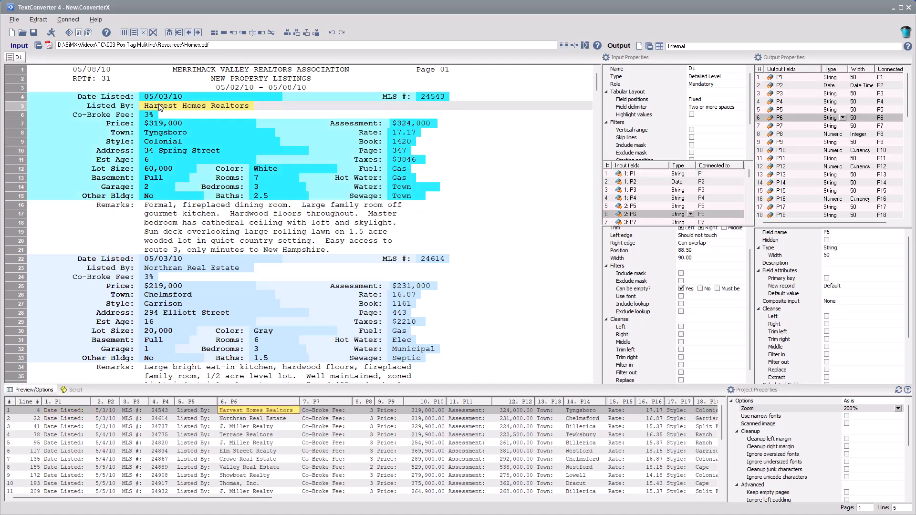
left_click(163, 142)
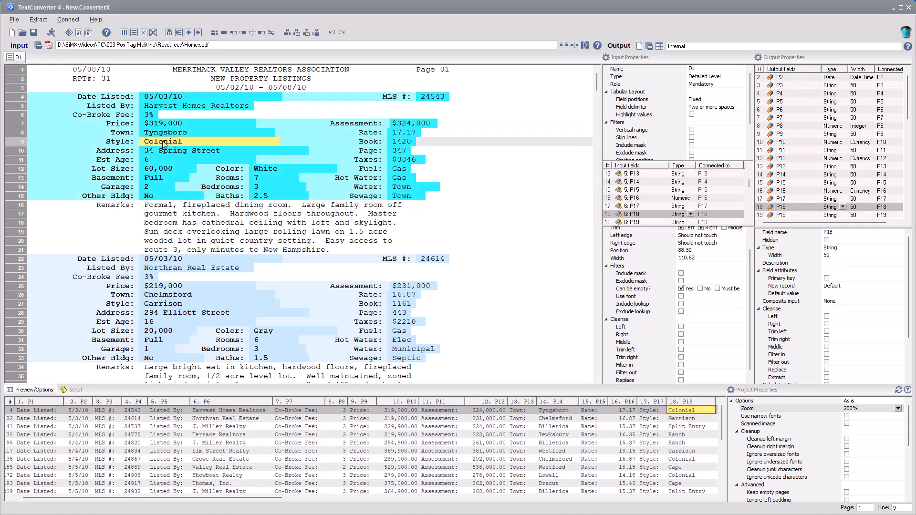
left_click(432, 412)
left_click(402, 412)
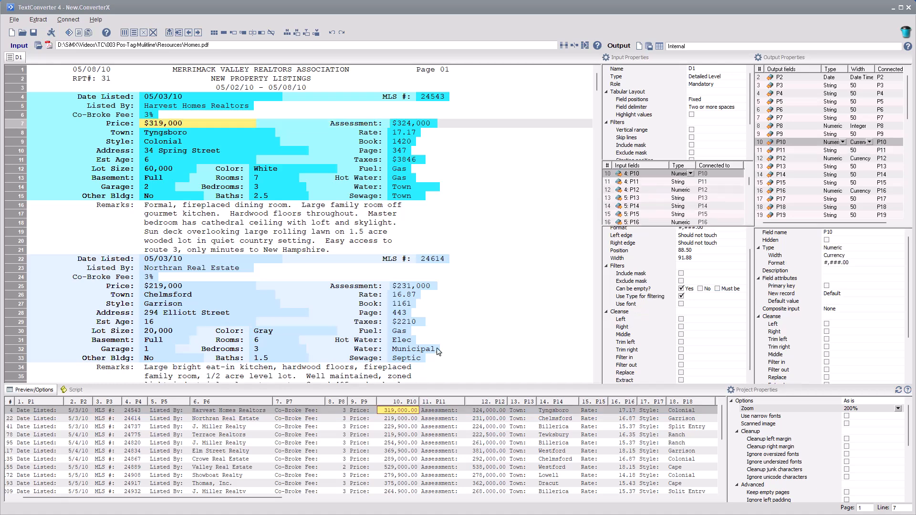
- Inspect rejected line 58 to see why the J&J Realty listing fails
scroll(598, 87, "down", 10)
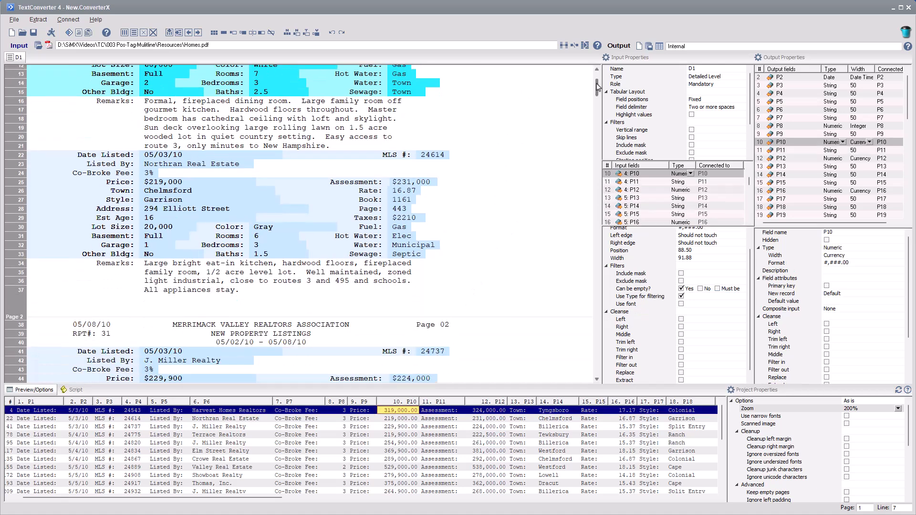
left_click_drag(599, 91, 600, 101)
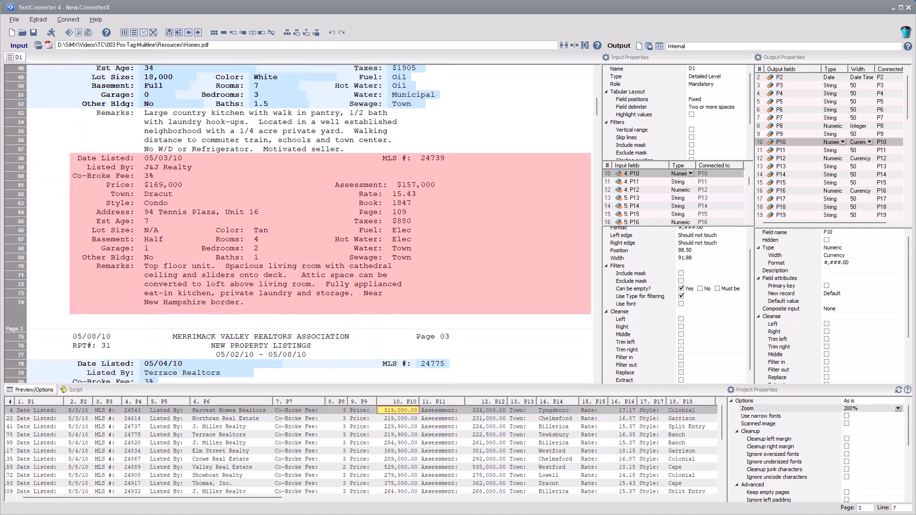
left_click(162, 158)
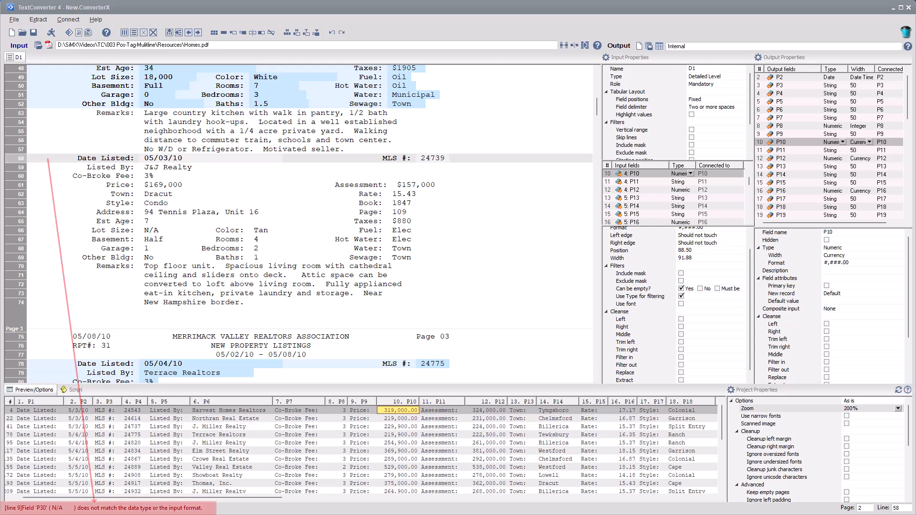
- Uncheck 'Use Type for filtering' on Lot Size field P30 so N/A is accepted
left_click_drag(643, 226, 642, 277)
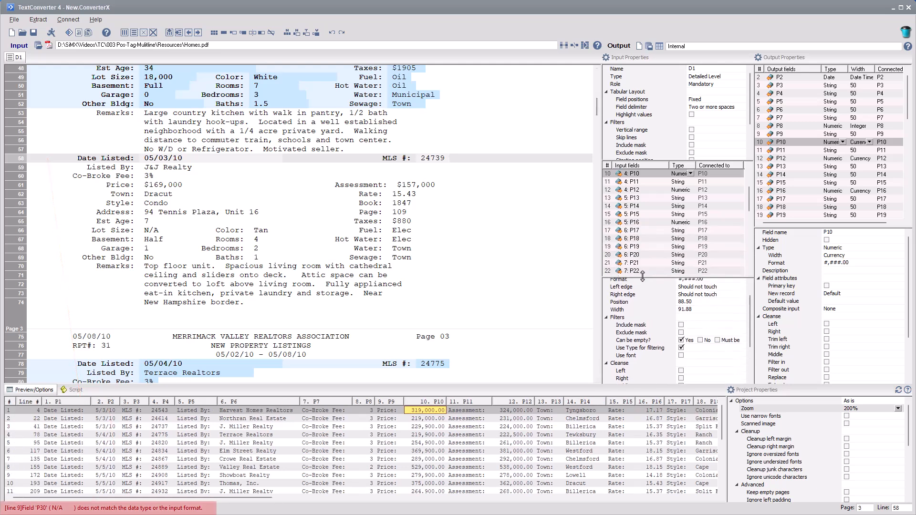
scroll(749, 205, "down", 5)
left_click(640, 206)
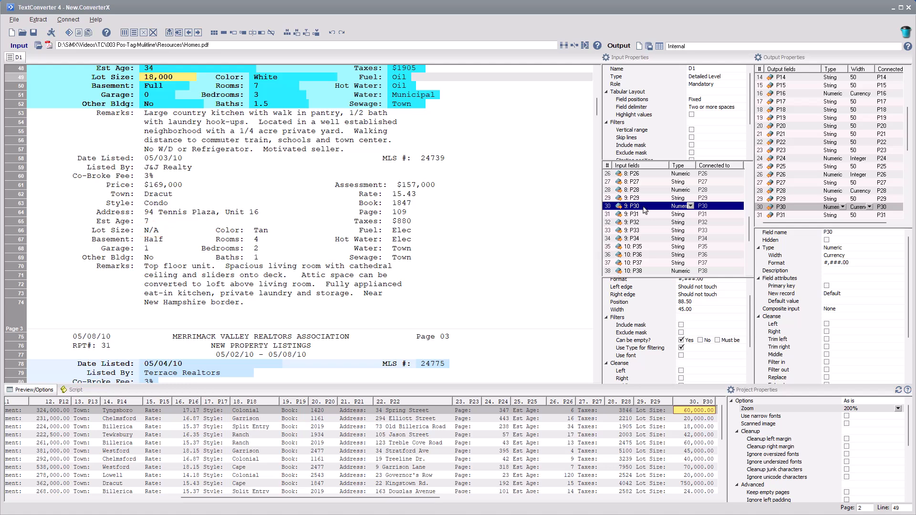
left_click(681, 348)
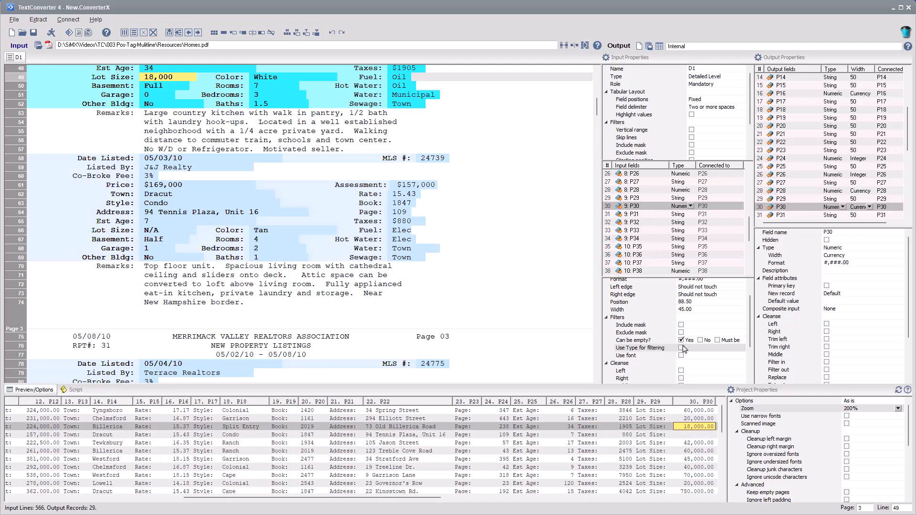
left_click_drag(596, 113, 616, 378)
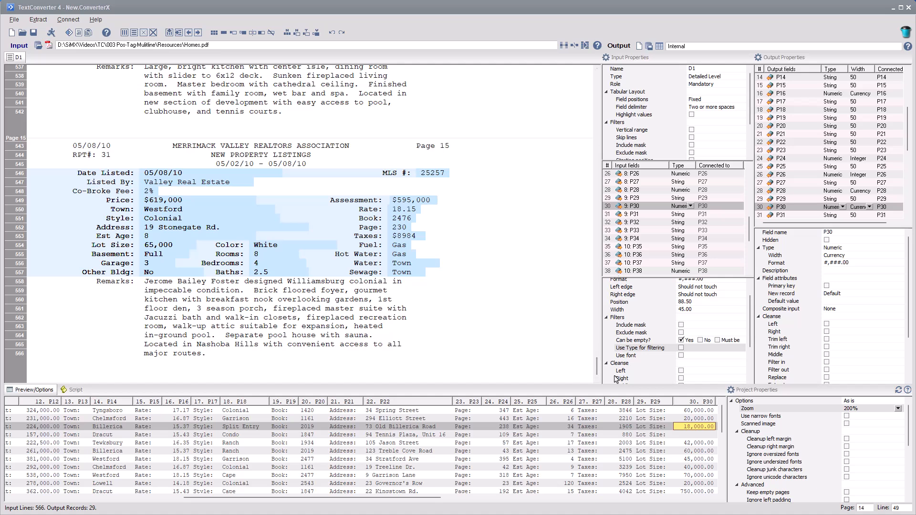
left_click_drag(141, 283, 434, 355)
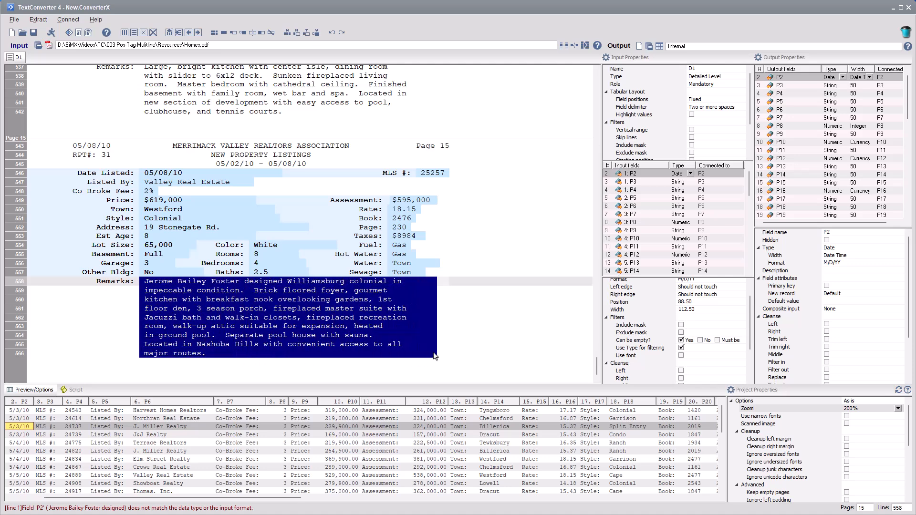
- Add a field by value from the selected Remarks text, linked to the Remarks: tag
right_click(305, 322)
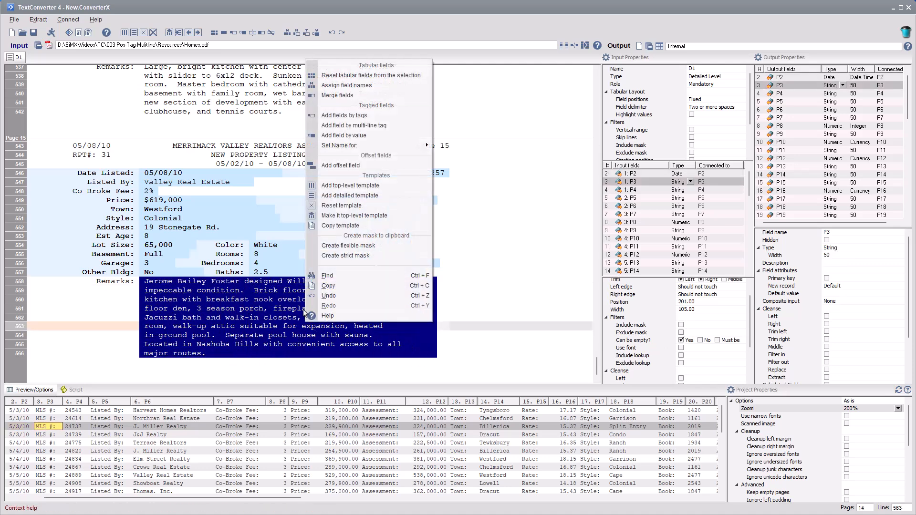
left_click(348, 138)
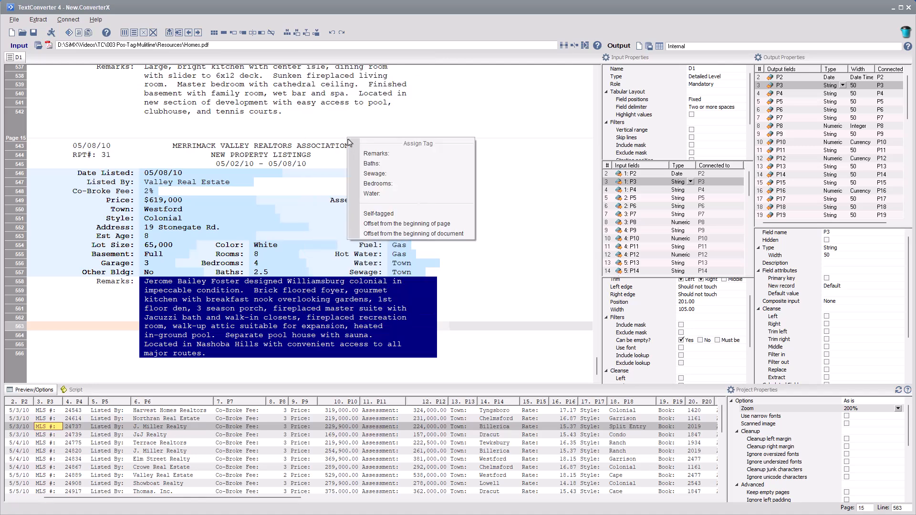
left_click(370, 154)
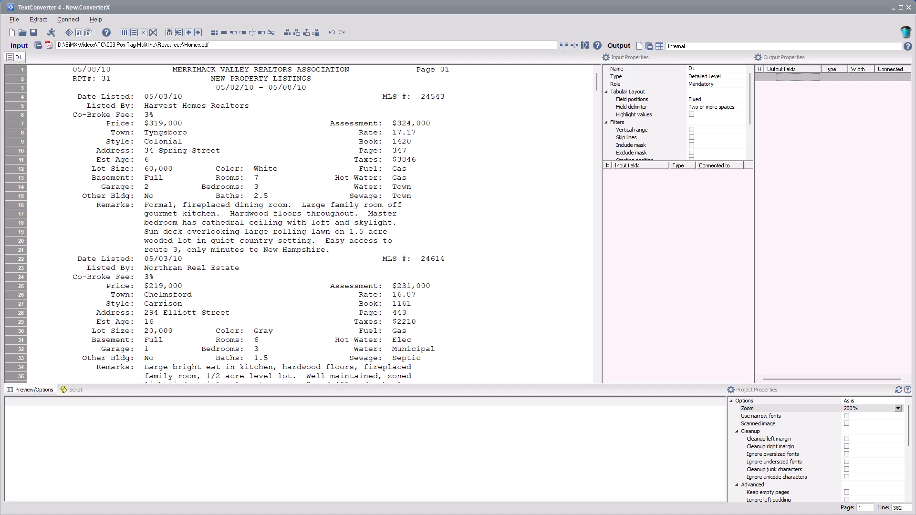
- Add tag-based fields for the Date Listed: and MLS #: labels
left_click_drag(72, 96, 134, 97)
right_click(121, 100)
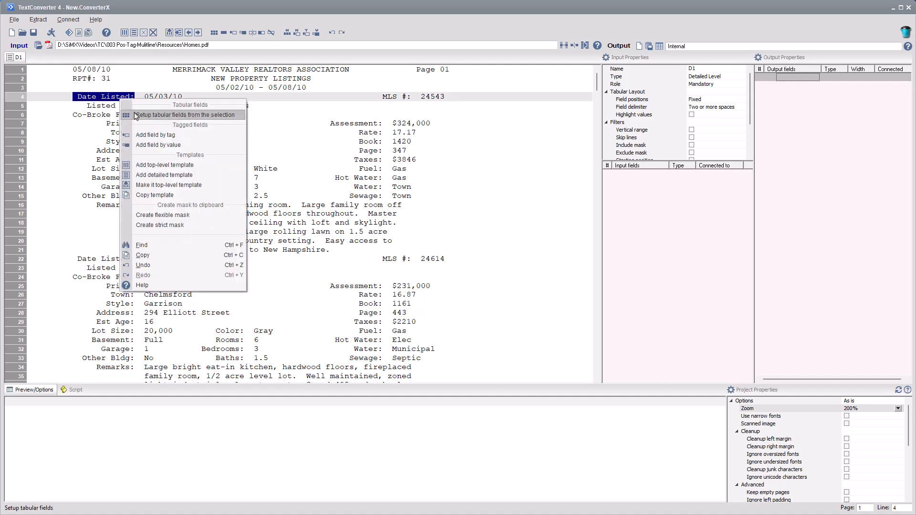
left_click(160, 134)
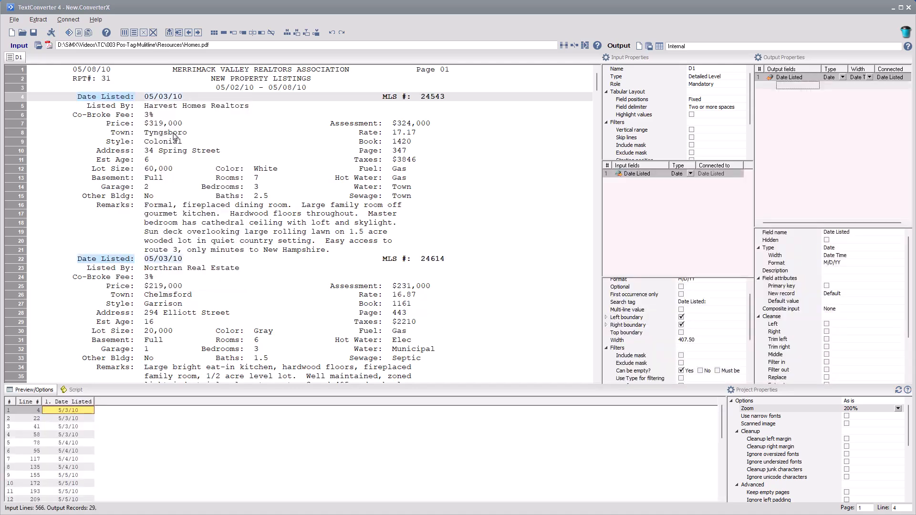
left_click_drag(365, 99, 414, 98)
right_click(405, 97)
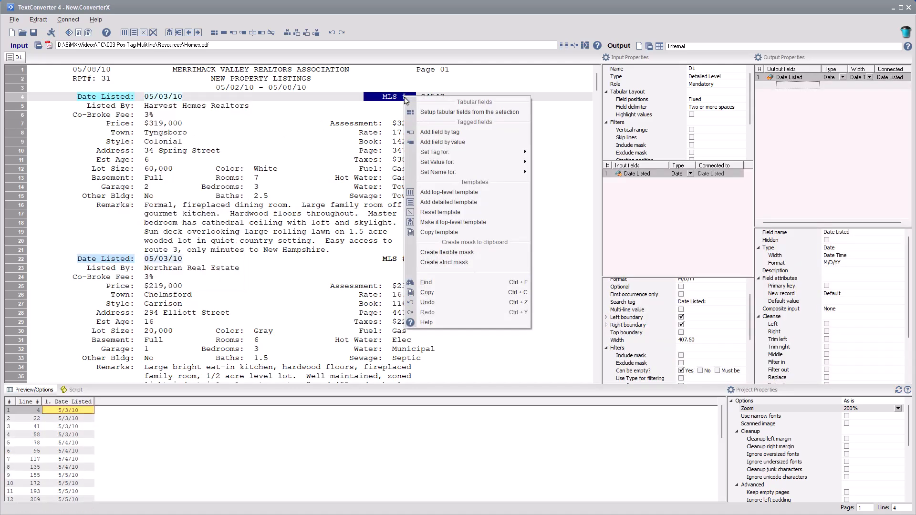
left_click(425, 132)
- Add tagged fields for Assessment through Sewage, plus Color, Rooms, Bedrooms and Baths
left_click_drag(322, 122, 386, 199)
right_click(375, 192)
left_click(411, 224)
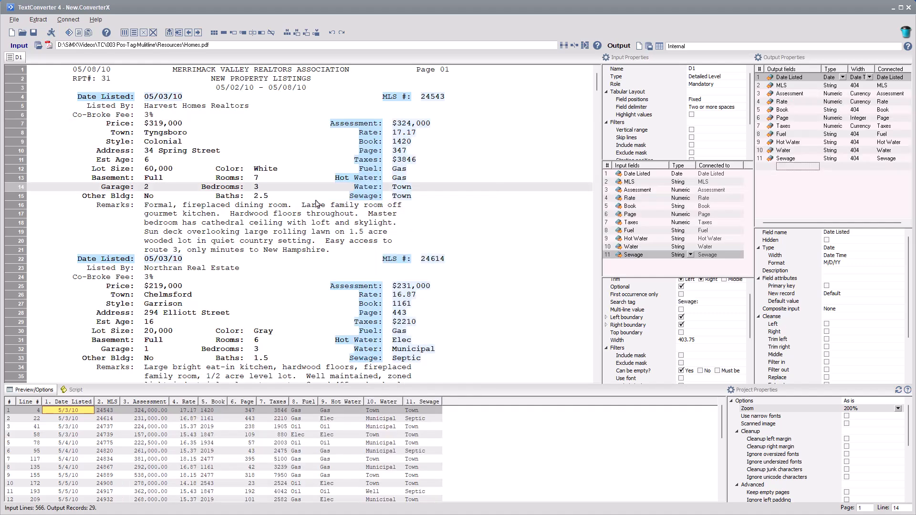
left_click_drag(200, 166, 247, 197)
right_click(245, 197)
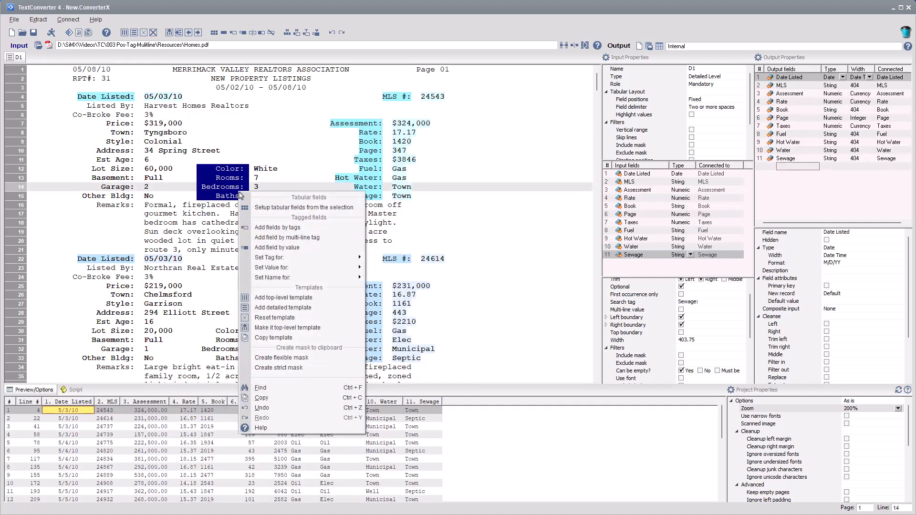
left_click(277, 227)
- Add tagged fields for the left-hand labels, Listed By through Remarks
left_click_drag(57, 107, 133, 206)
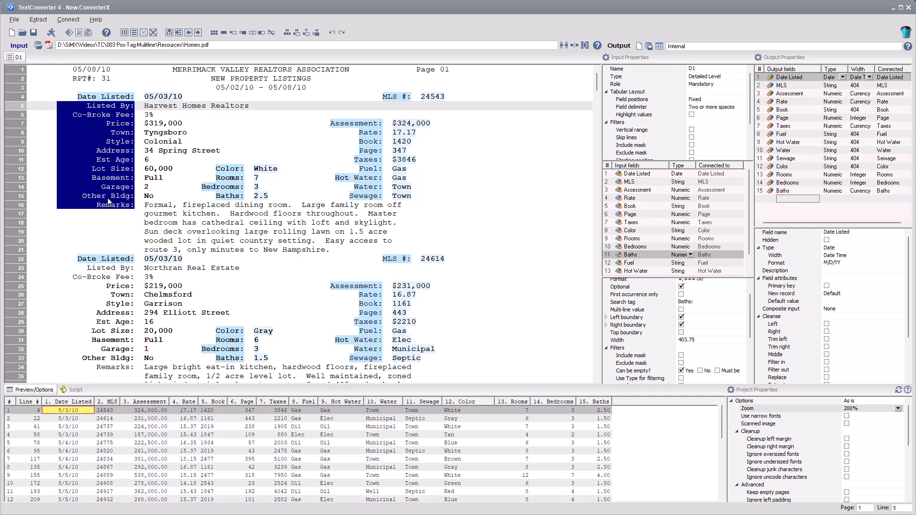
right_click(107, 198)
left_click(144, 228)
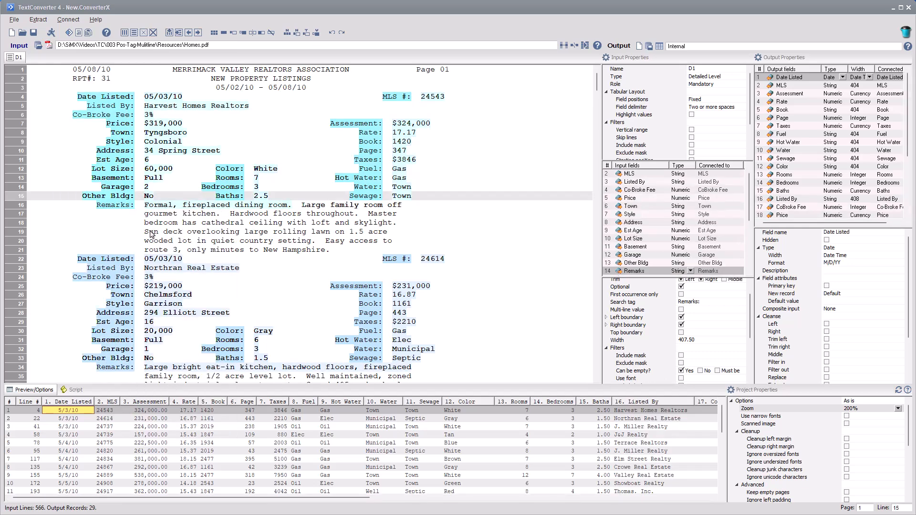
left_click_drag(141, 207, 441, 253)
- Use the selected multi-line text as the Remarks value via Set Value for: > Remarks
right_click(378, 234)
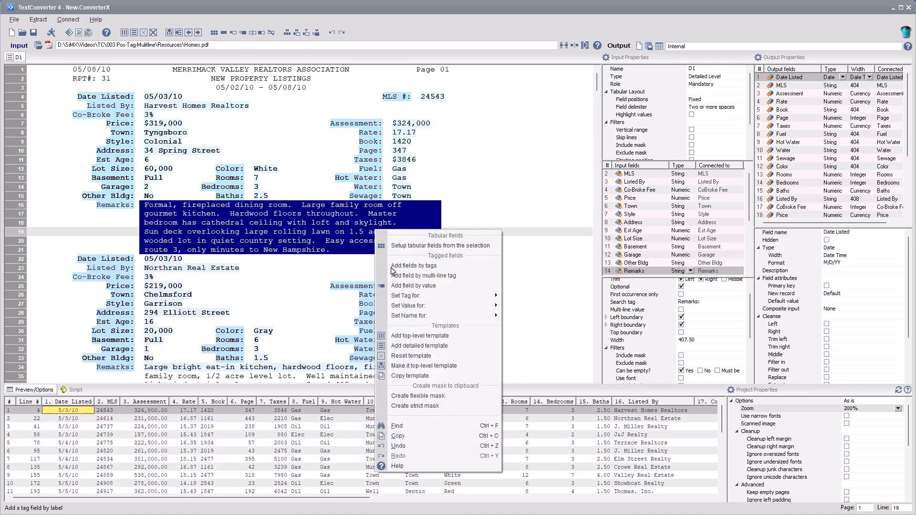
mouse_move(429, 306)
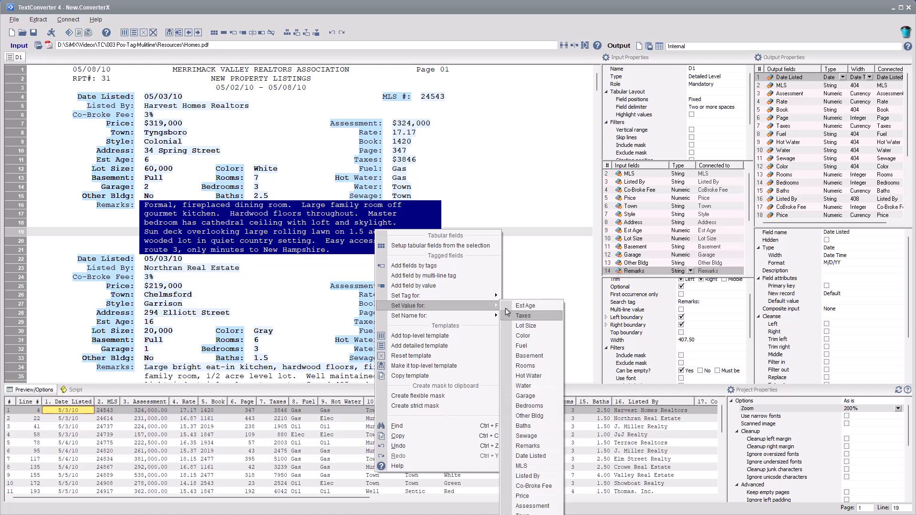
left_click(527, 445)
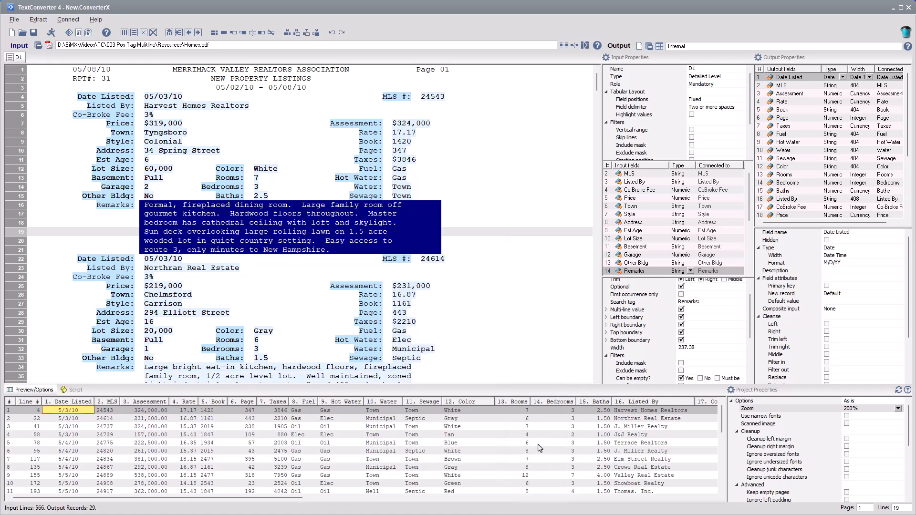
left_click_drag(597, 83, 597, 249)
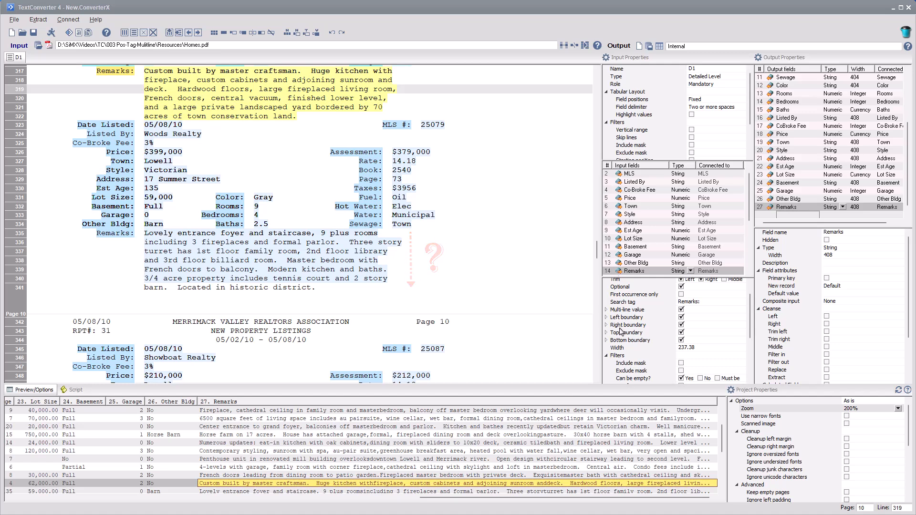
- Set the Remarks bottom boundary offset to 50 lines
left_click(606, 341)
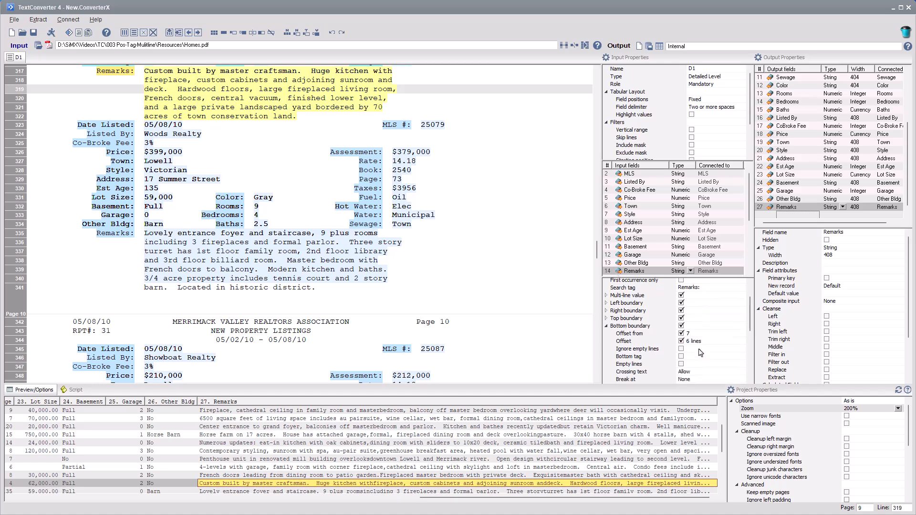
left_click(707, 340)
type("50")
key("Return")
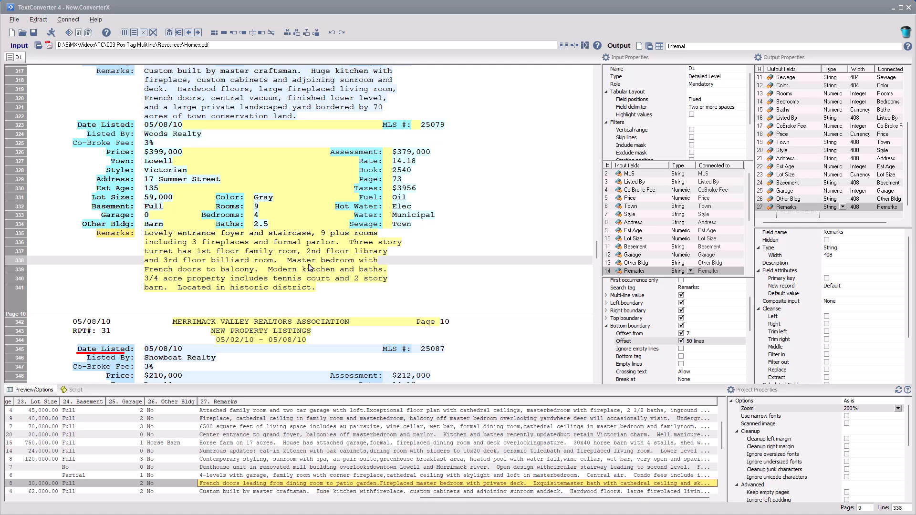
left_click(311, 267)
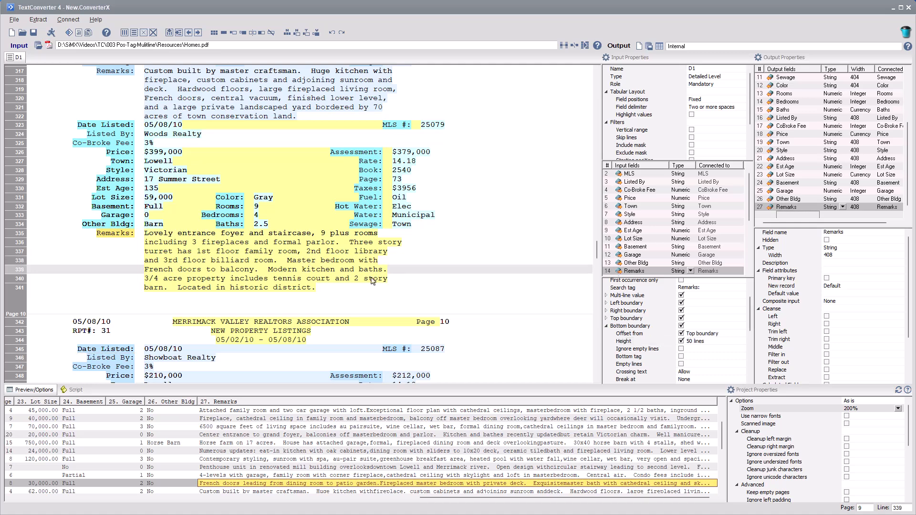
- Enable a Remarks bottom tag of 'Date Listed:'
left_click(685, 358)
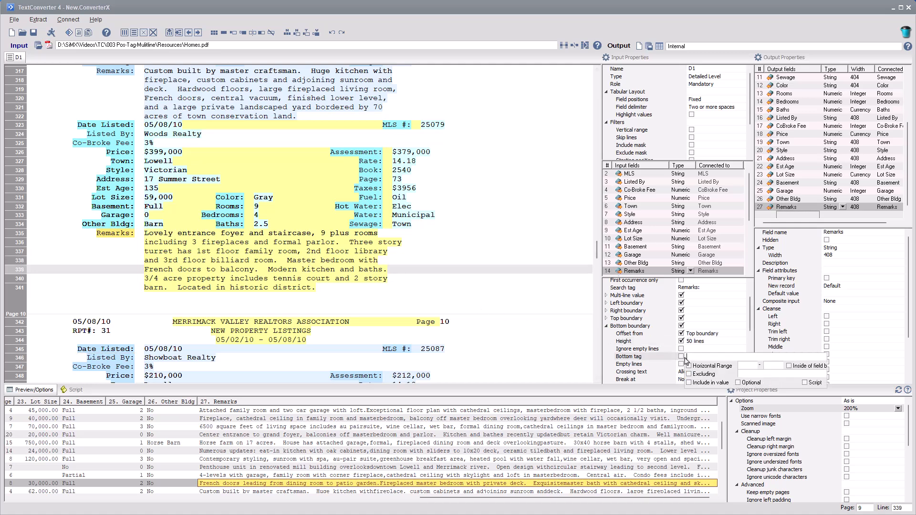
type("Date Listed:")
key("Return")
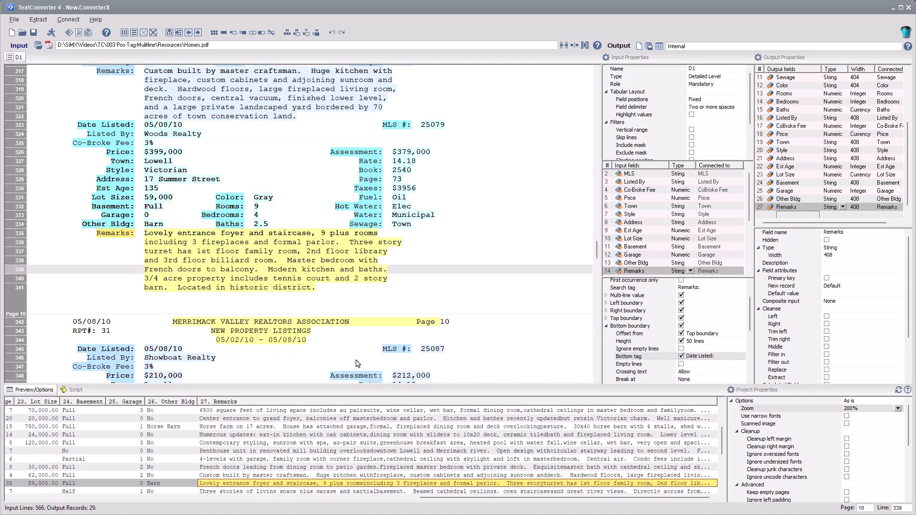
- Append '|' and a strict date mask of 05/08/10 to the bottom tag
left_click_drag(70, 324, 119, 326)
right_click(103, 325)
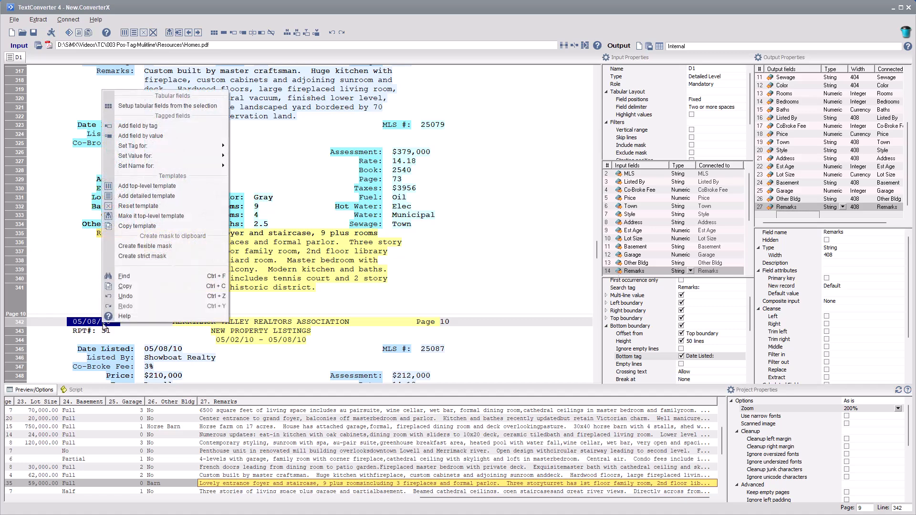
left_click(145, 257)
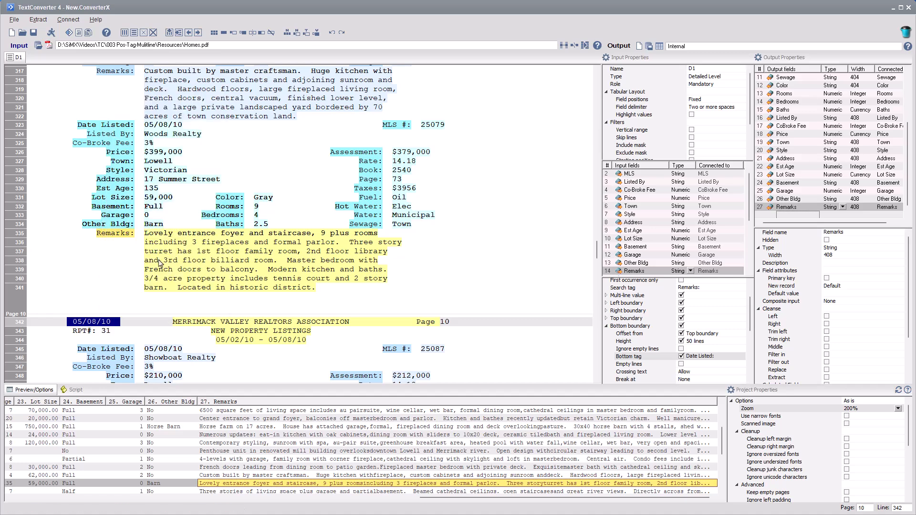
left_click(711, 357)
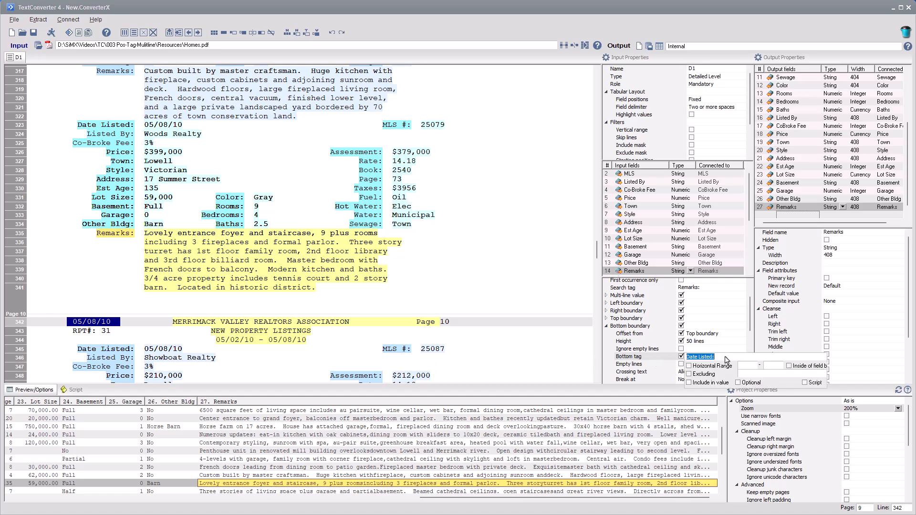
left_click(726, 357)
type("|")
type("\\d\\d/\\d\\d/\\d\\d")
key("Return")
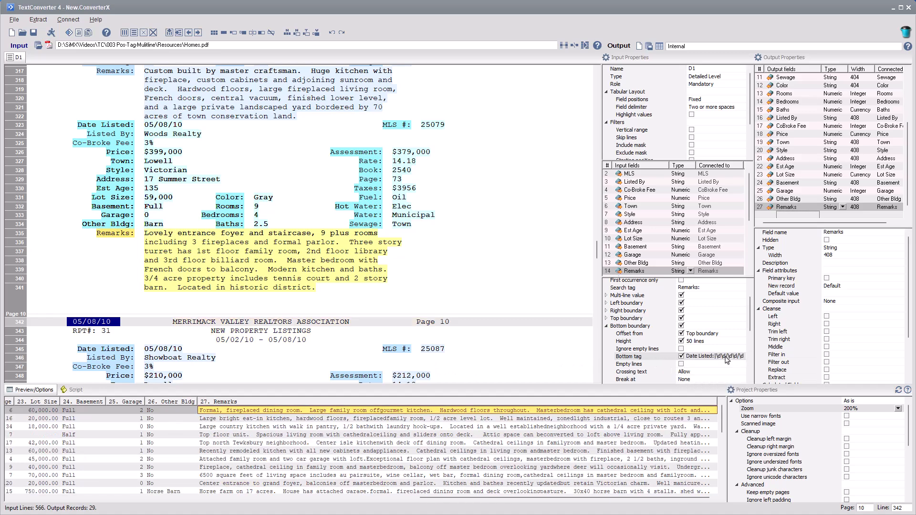